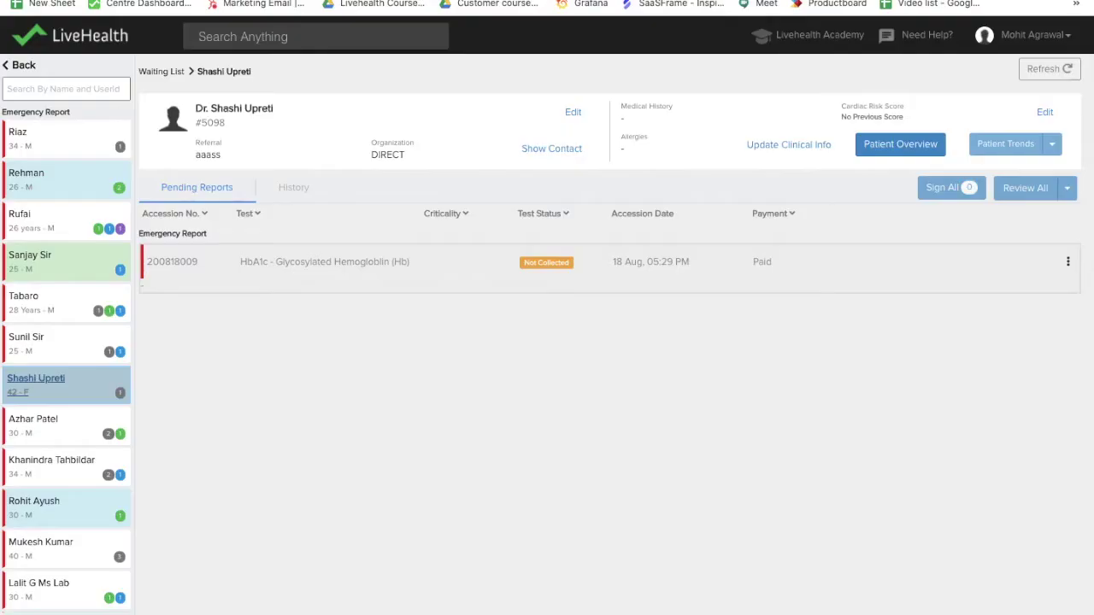
Step: Open the CBC ESR report of the 26-year-old Ghana Test Clinic patient and look through its result values
click(74, 138)
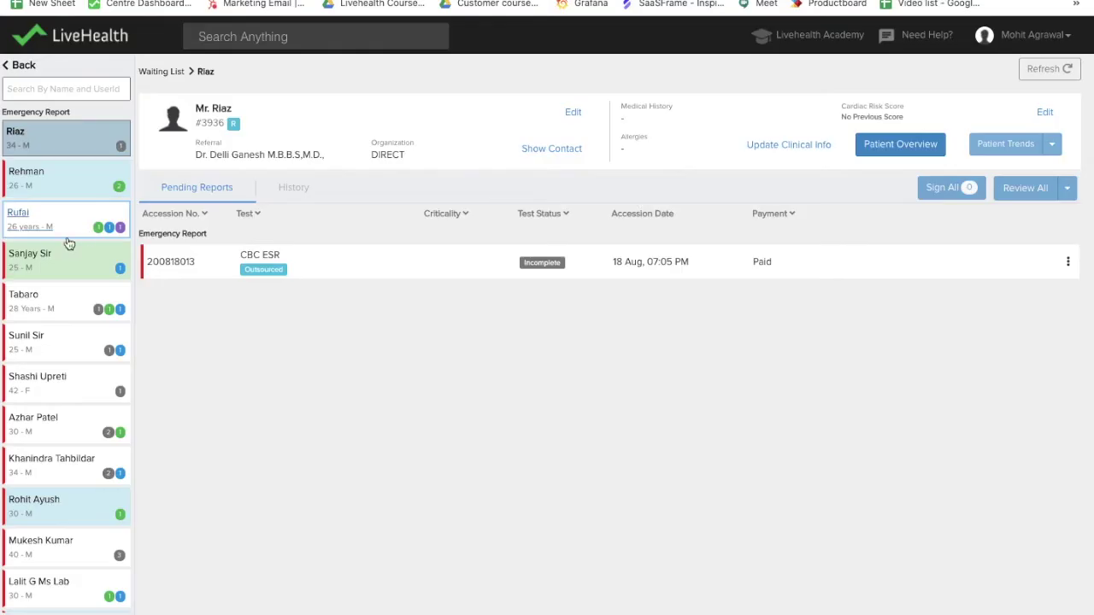
click(82, 219)
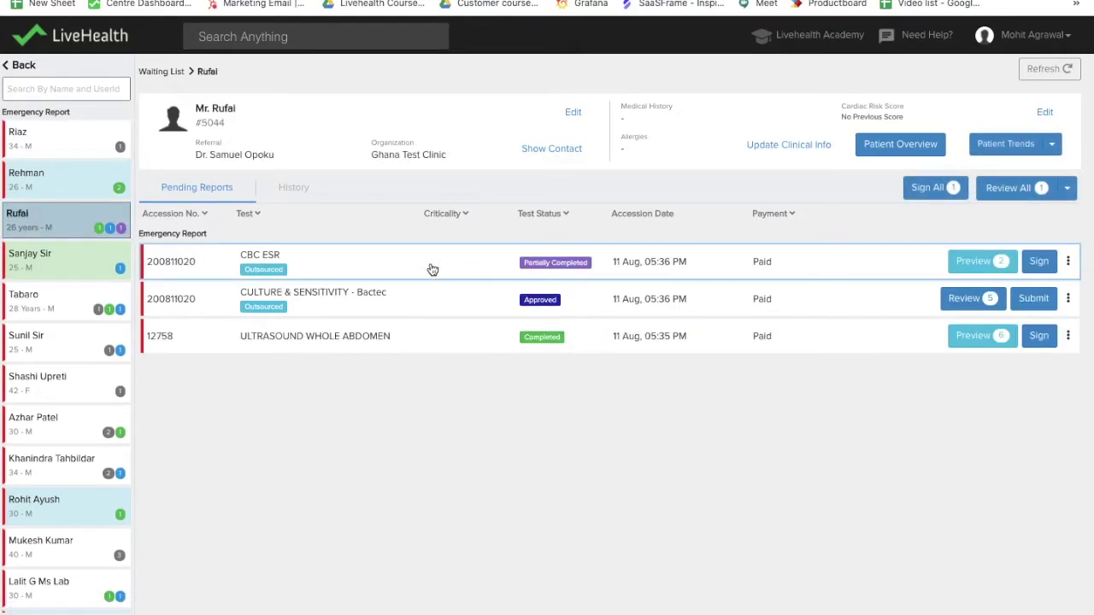
click(479, 270)
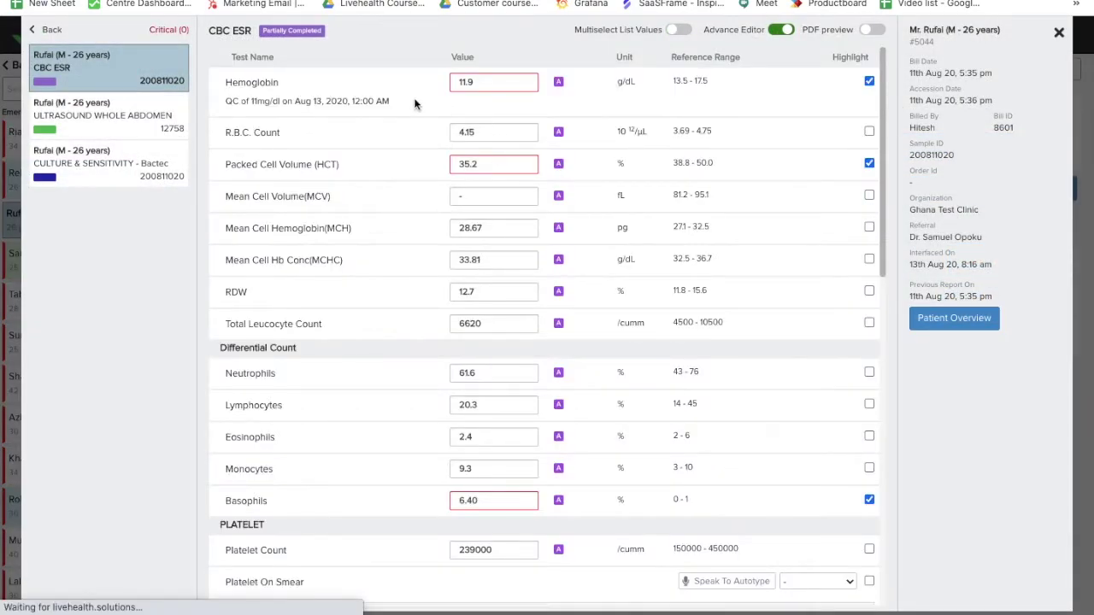
scroll(464, 479, down, 3)
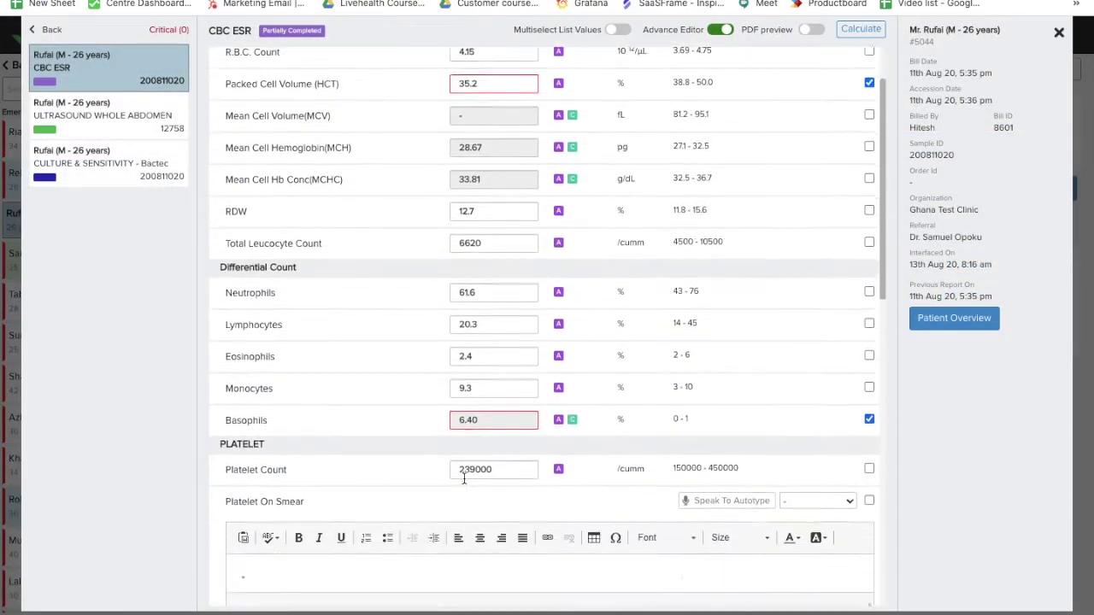
scroll(464, 479, up, 3)
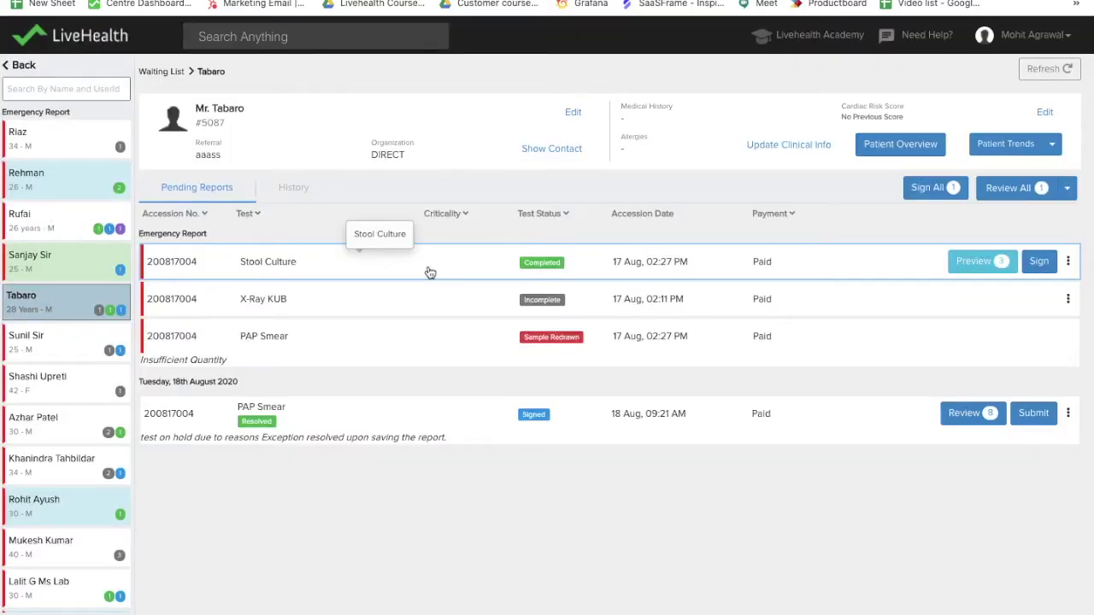
Step: View the Stool Culture report of the 28-year-old patient and return to the pending reports
click(430, 271)
text(pl)
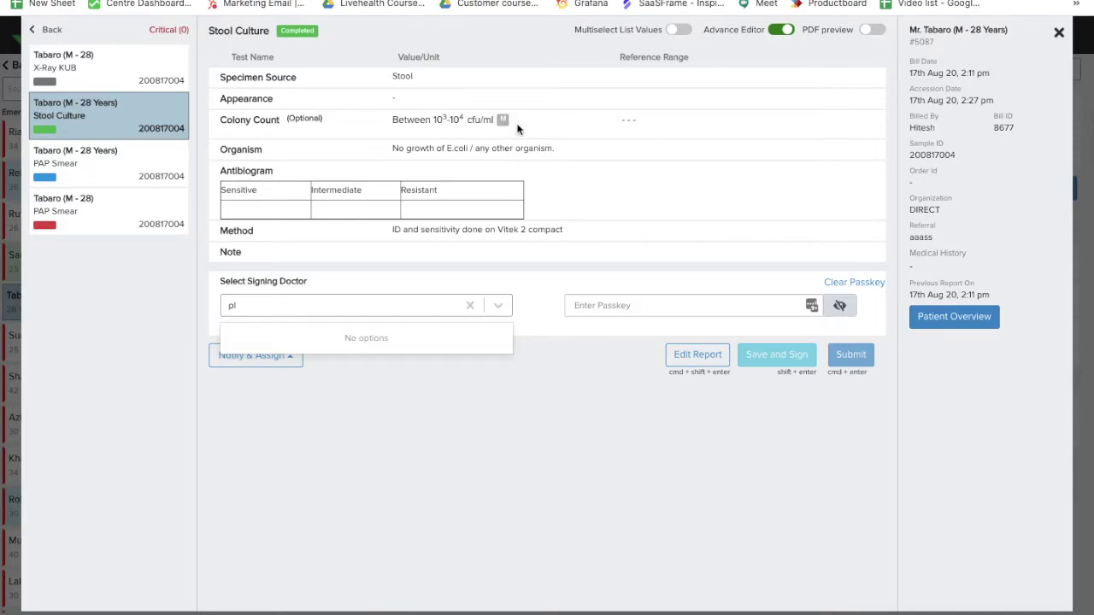
click(38, 31)
Step: Set Hemoglobin to 11.7 in the Ghana Test Clinic patient's CBC ESR report, save it, and return to the pending reports
click(51, 218)
click(359, 267)
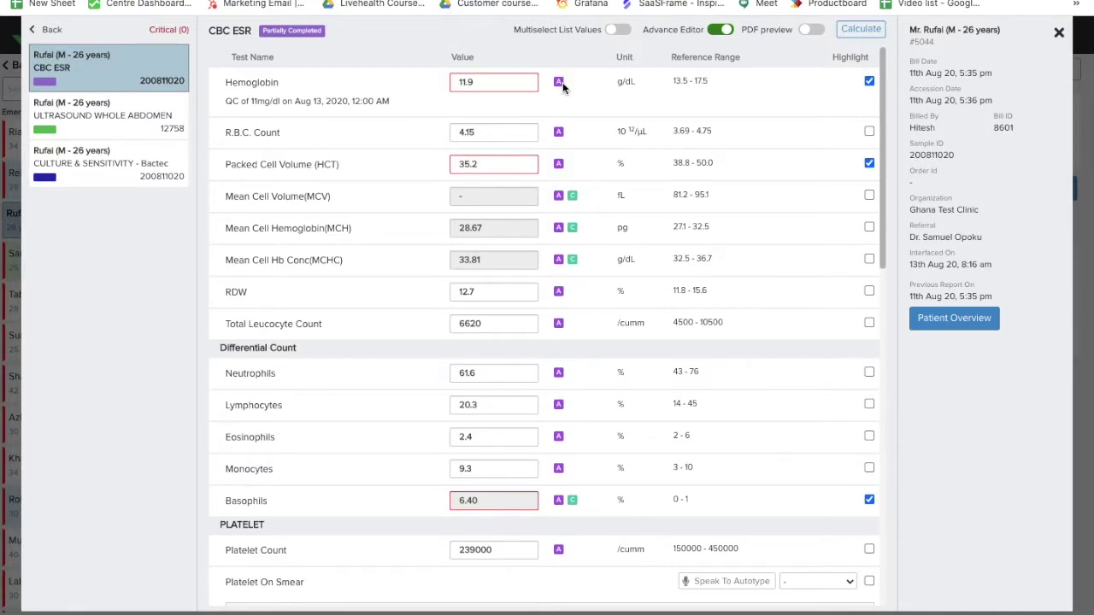
click(476, 81)
key(BackSpace)
text(7)
scroll(634, 138, down, 2)
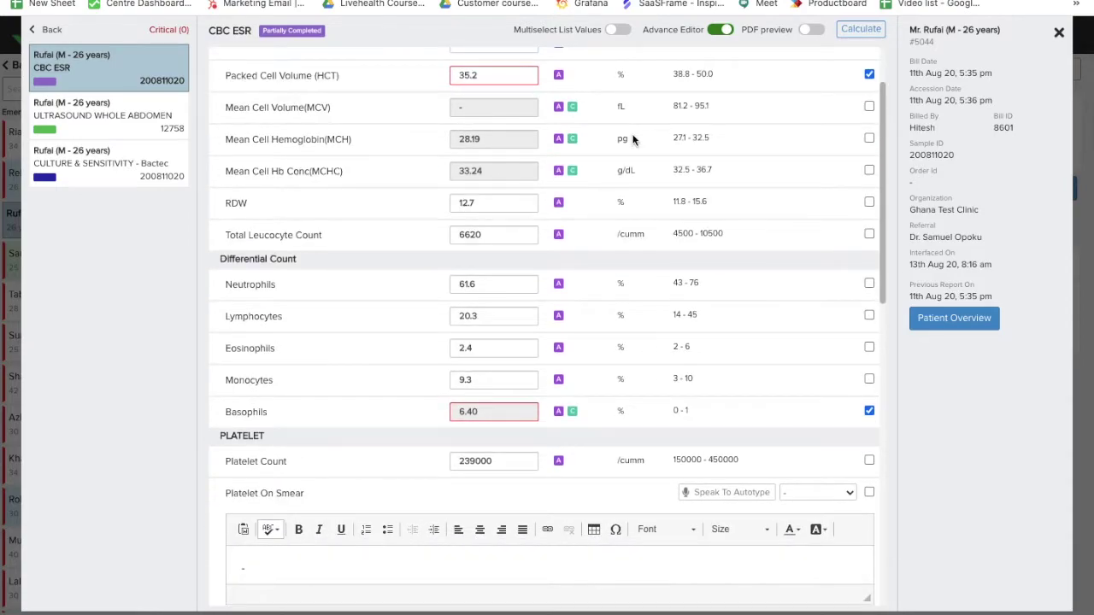
scroll(601, 171, down, 14)
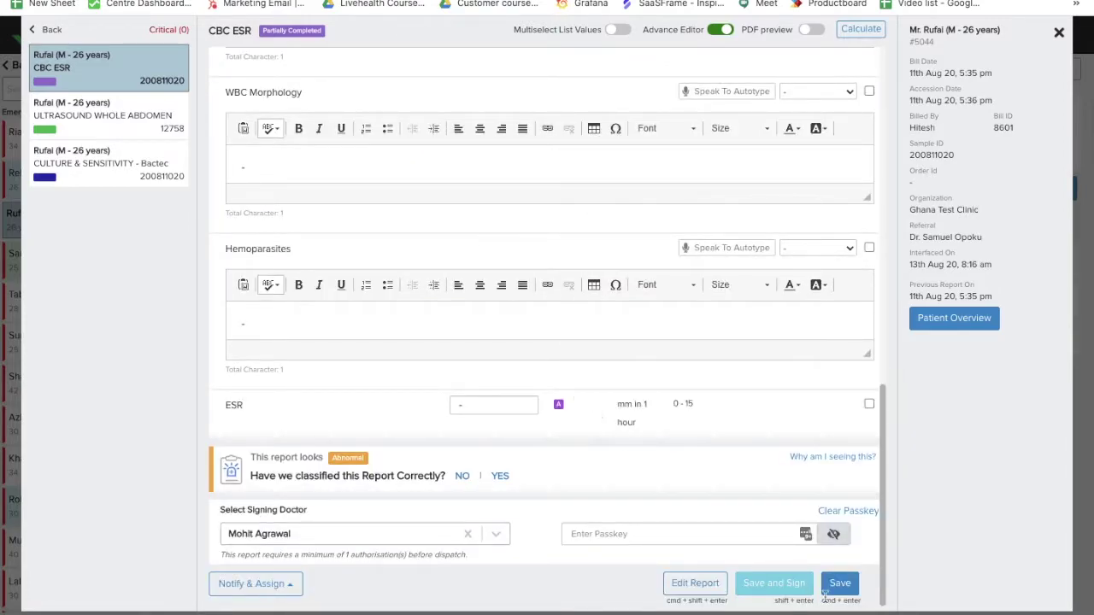
click(840, 584)
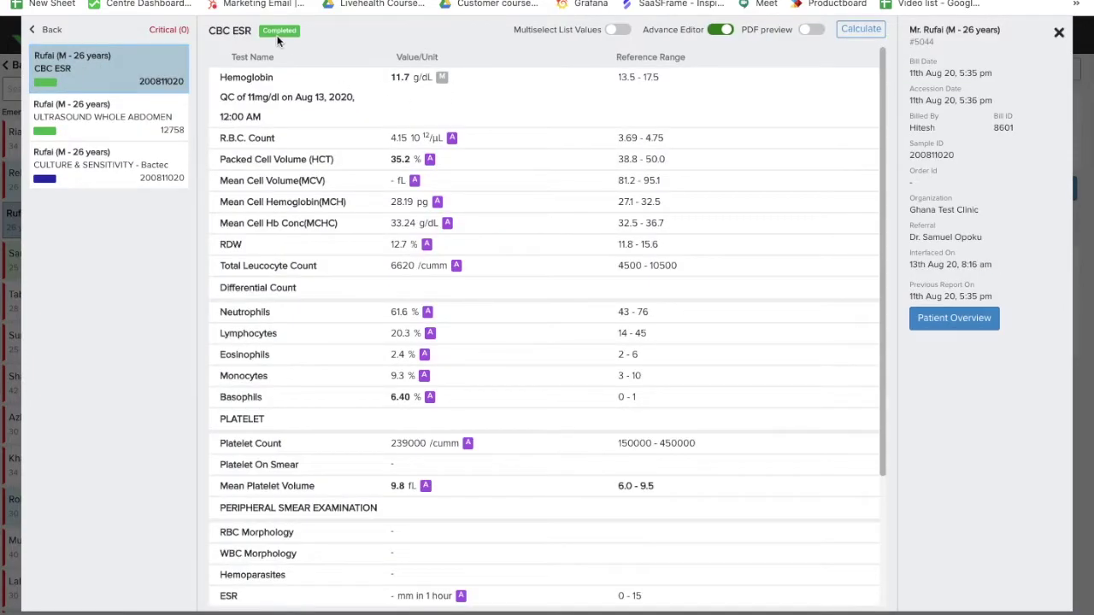
click(41, 30)
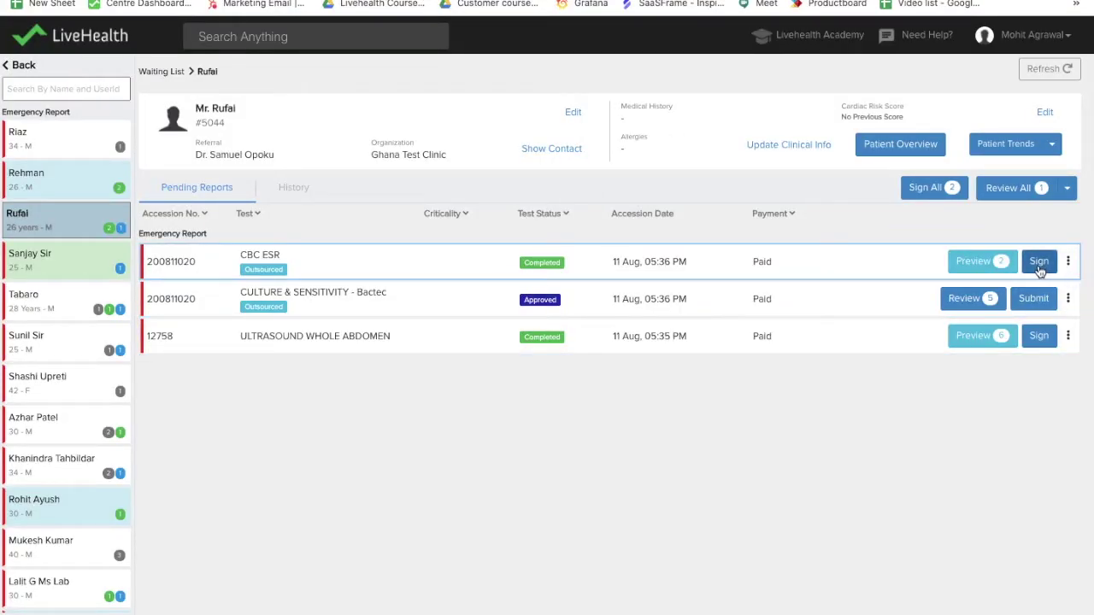
Step: Sign and save the completed CBC ESR report by entering the signing doctor's passkey
click(1039, 262)
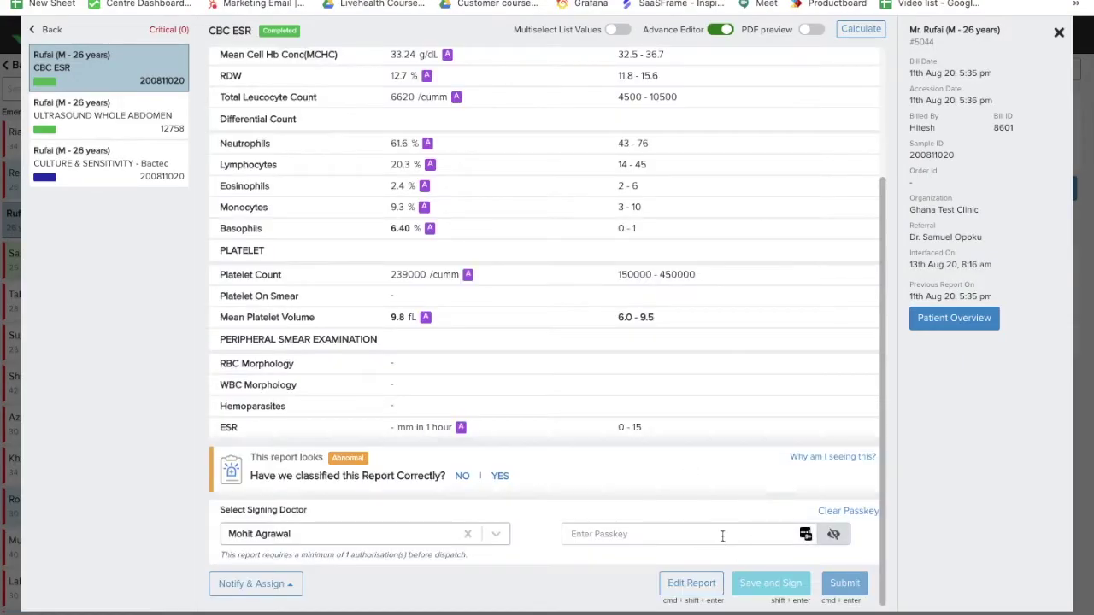
click(568, 534)
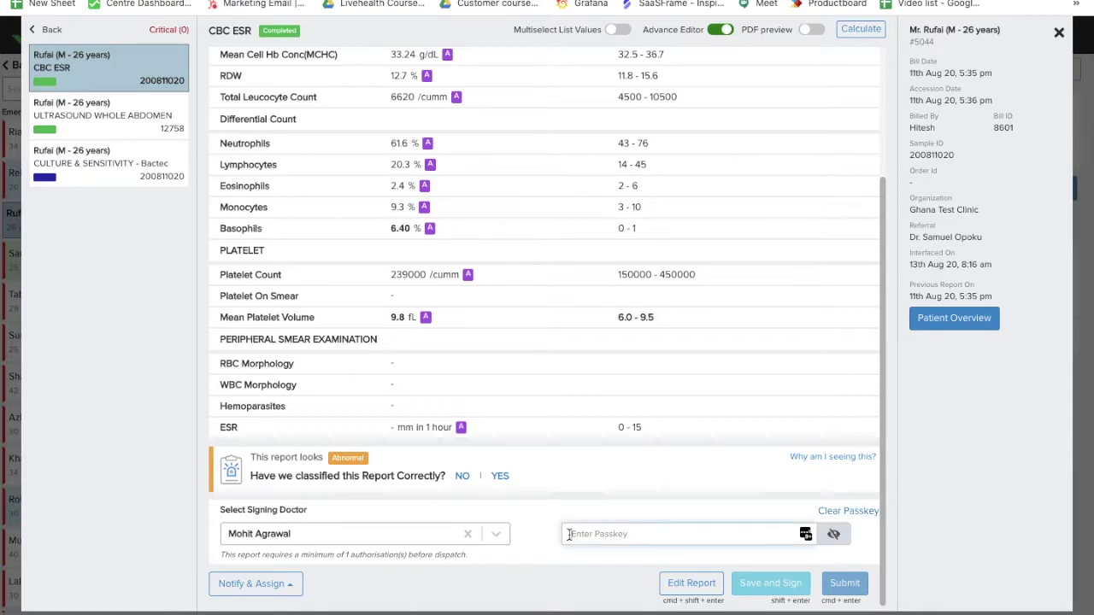
text(••••••)
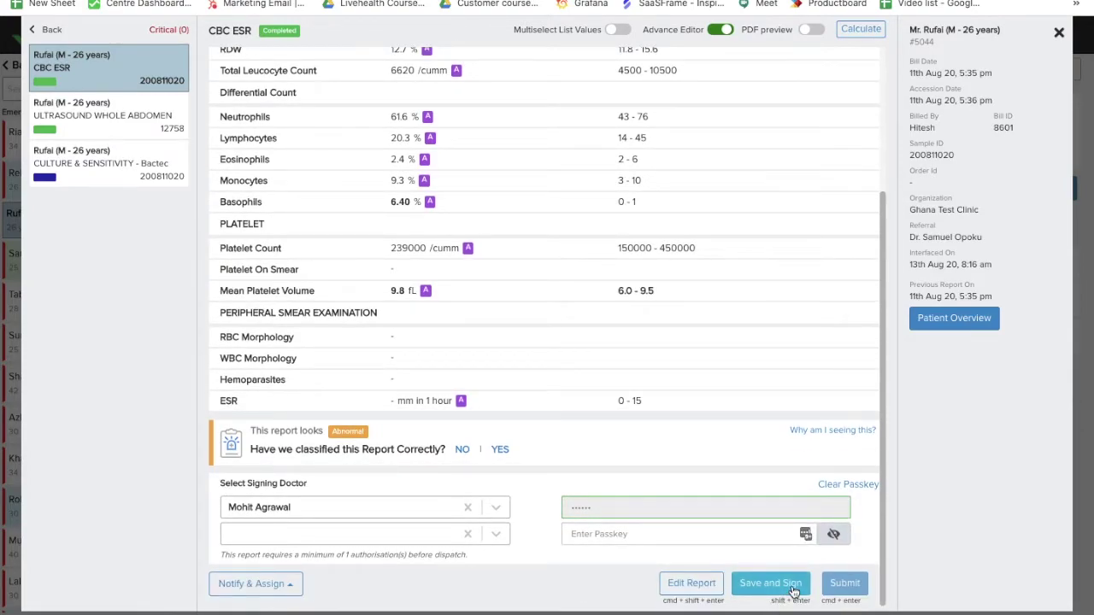
click(793, 585)
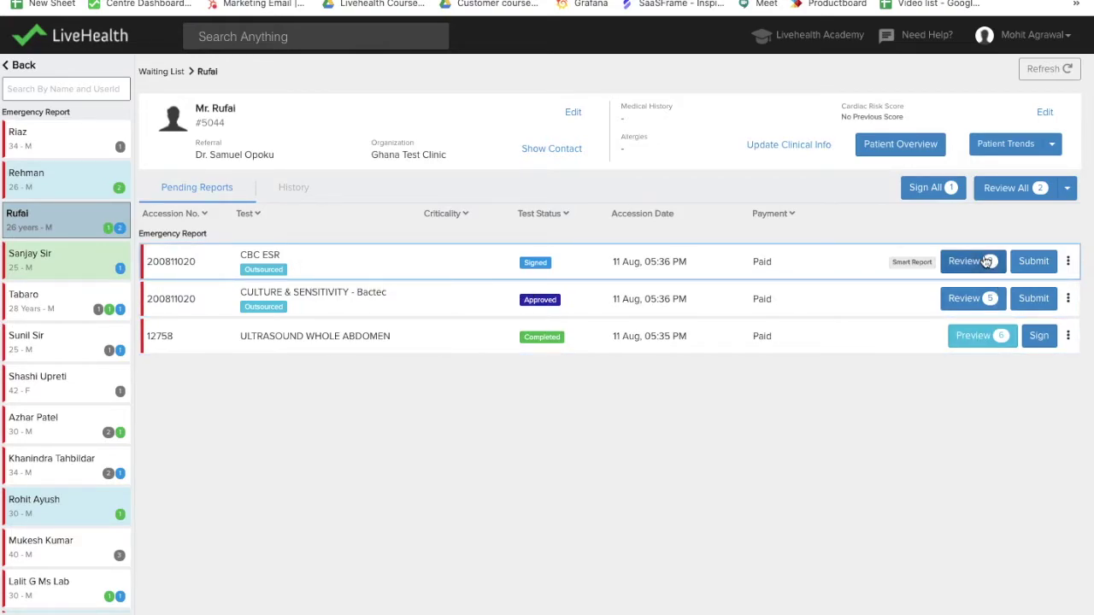
Step: Review the signed CBC ESR report as a PDF, toggle its letterhead view, and close the preview
click(974, 336)
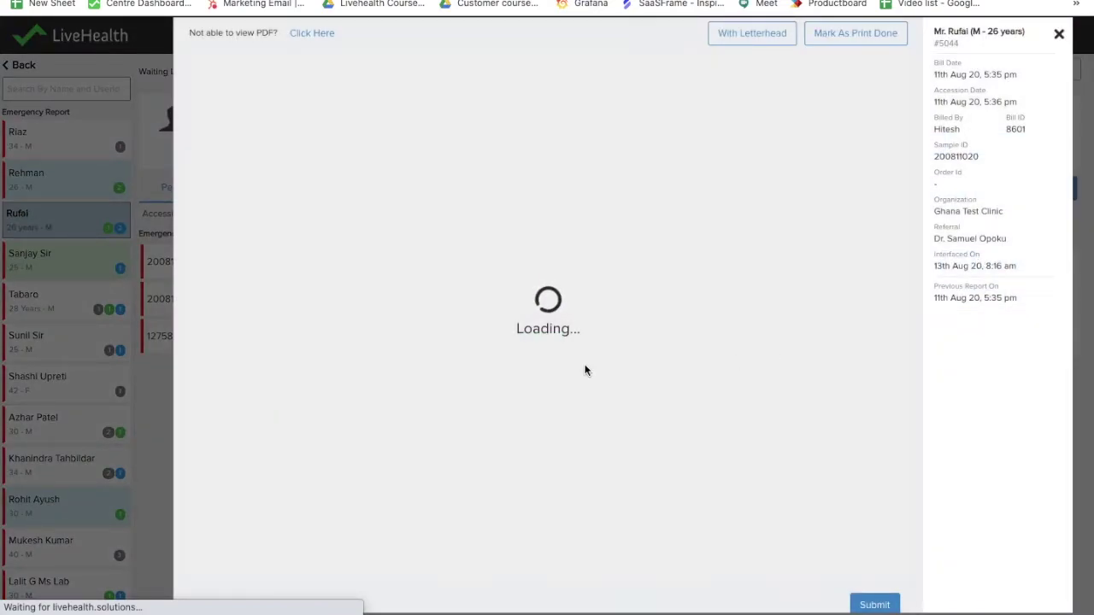
scroll(586, 369, down, 5)
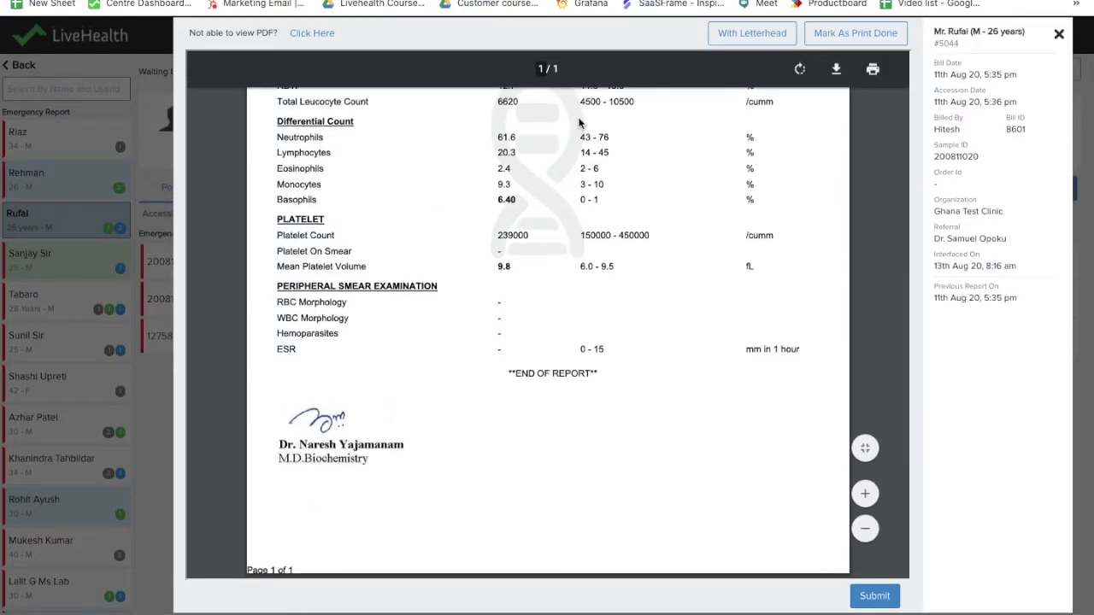
click(752, 33)
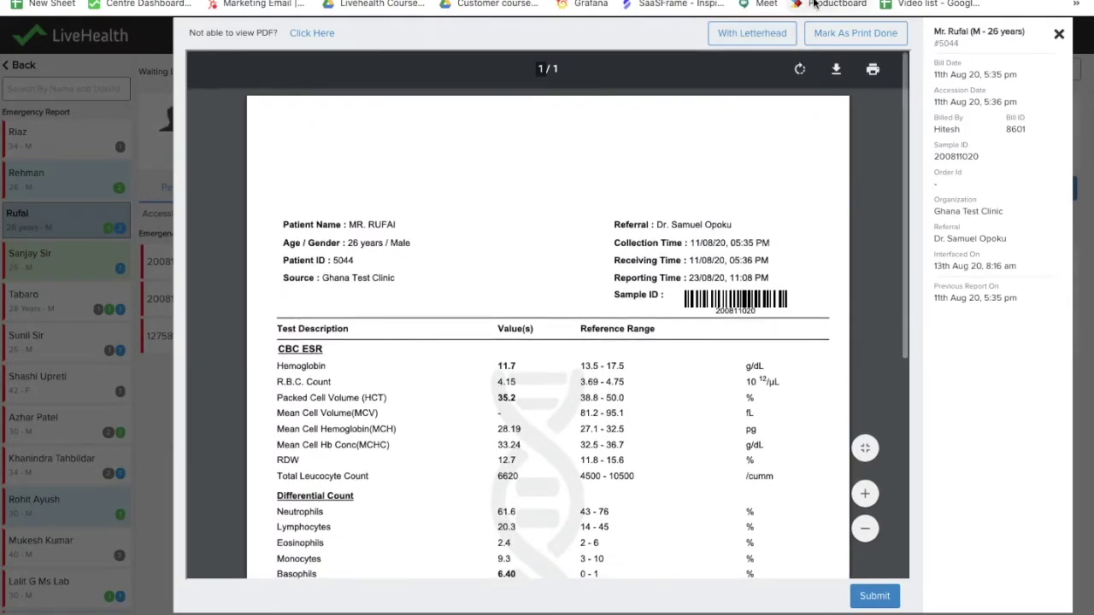
click(735, 34)
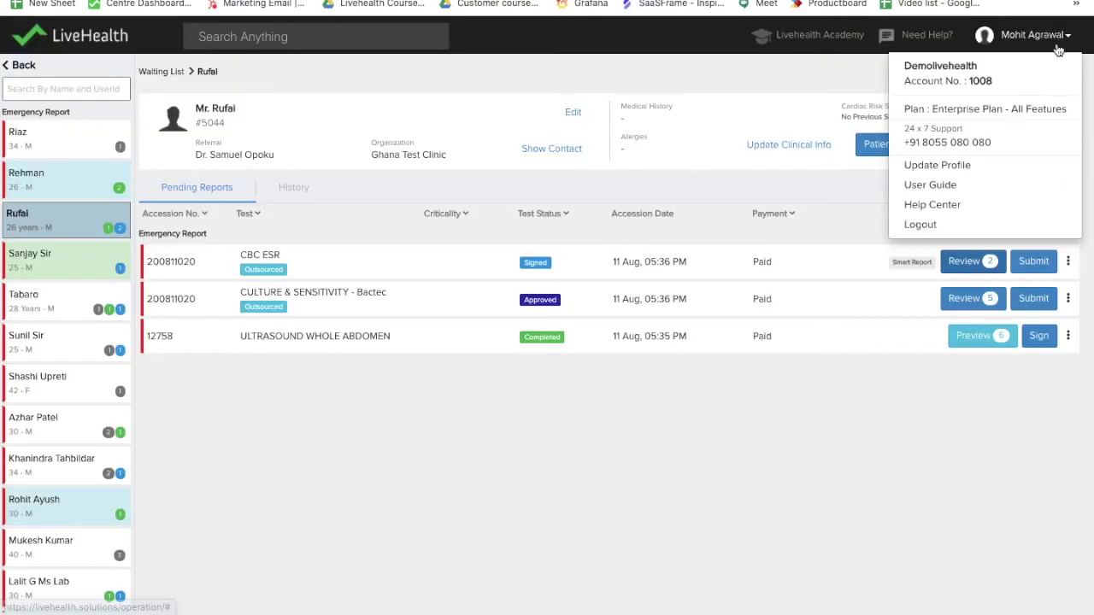
click(1058, 34)
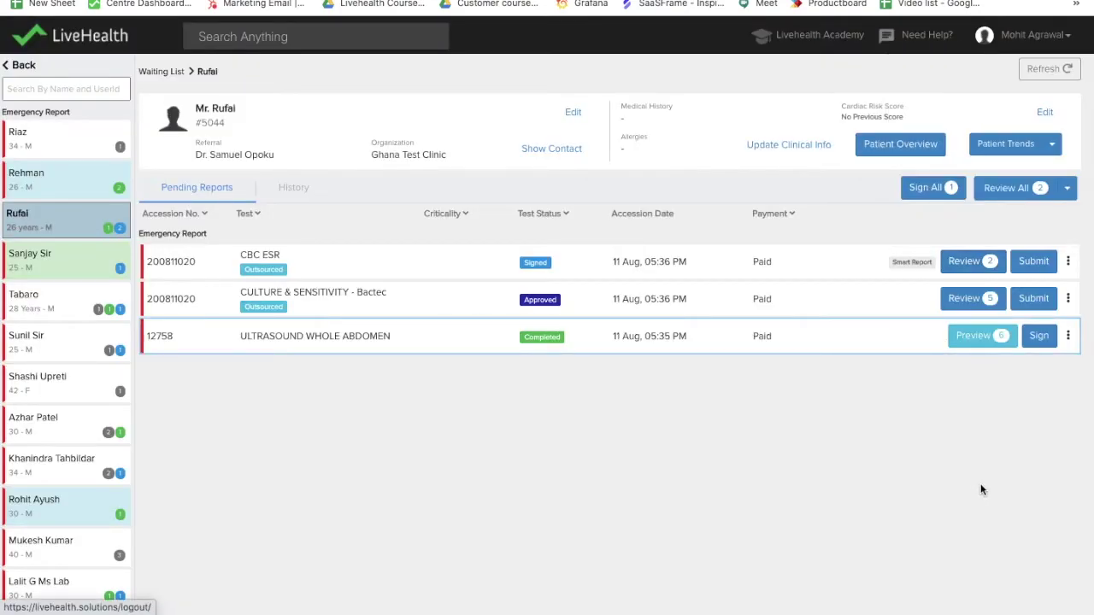
Step: Review all of the patient's signed and approved reports together in one PDF and close the preview
click(1009, 186)
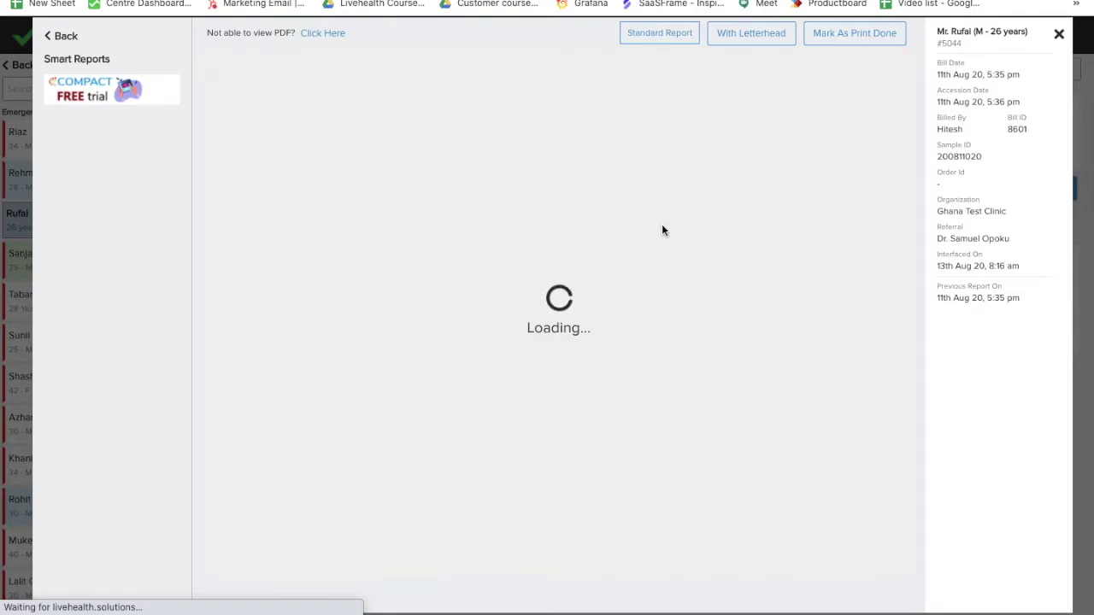
scroll(661, 229, down, 10)
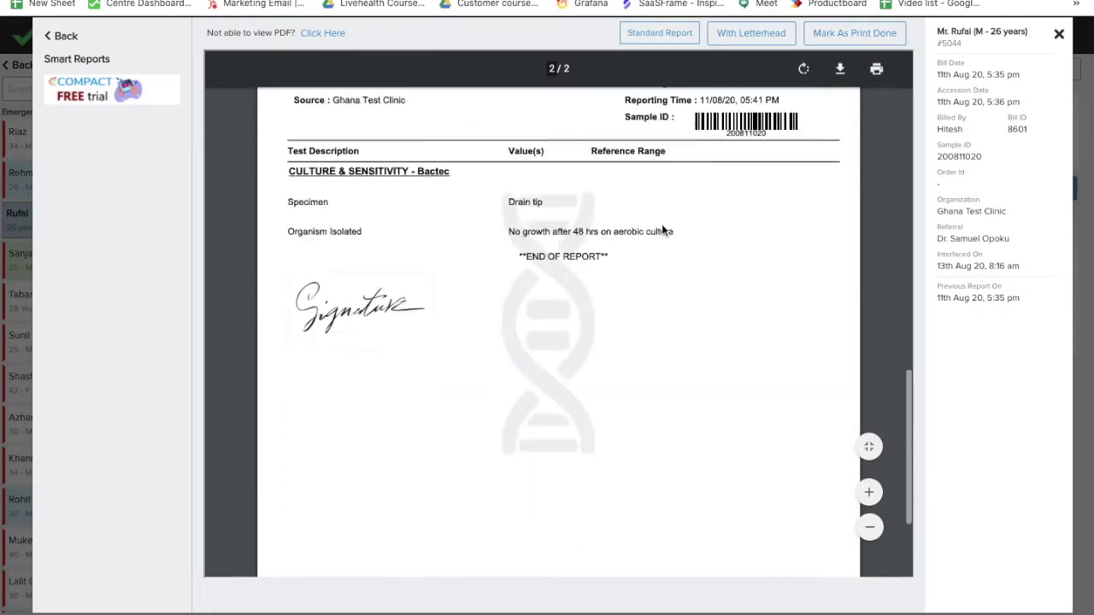
scroll(662, 229, up, 15)
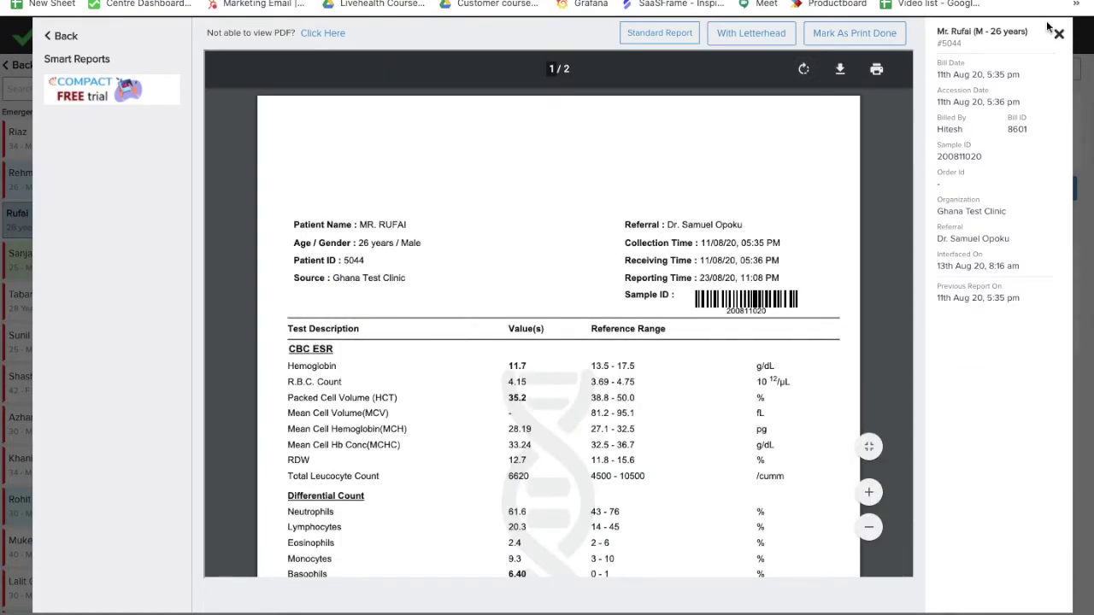
click(1058, 34)
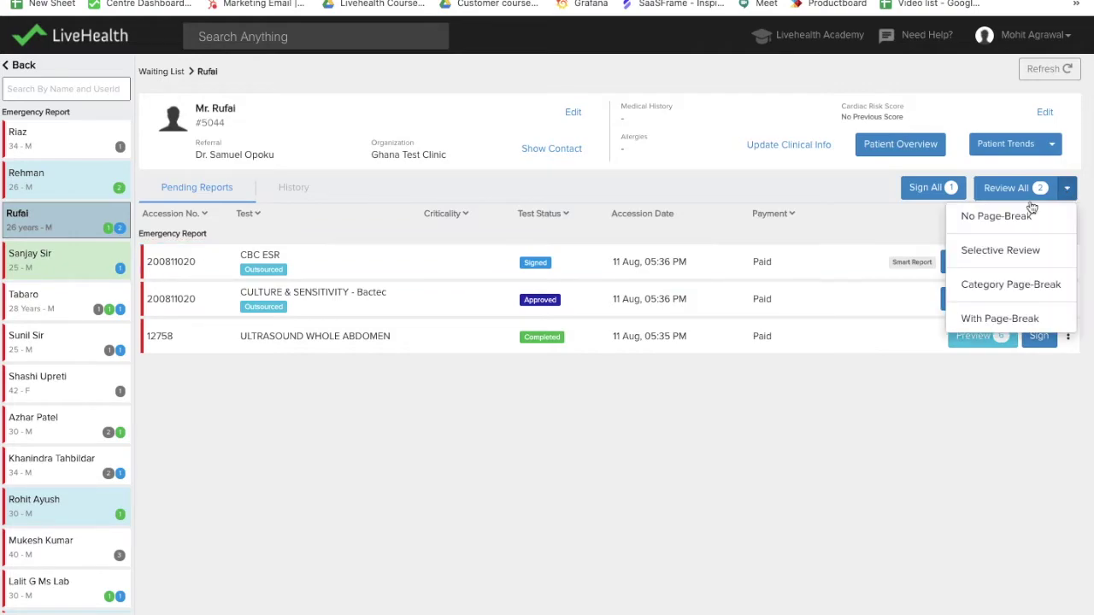
Step: Start a Selective Review, select CBC ESR and CULTURE & SENSITIVITY - Bactec, and close it without generating a report
click(980, 223)
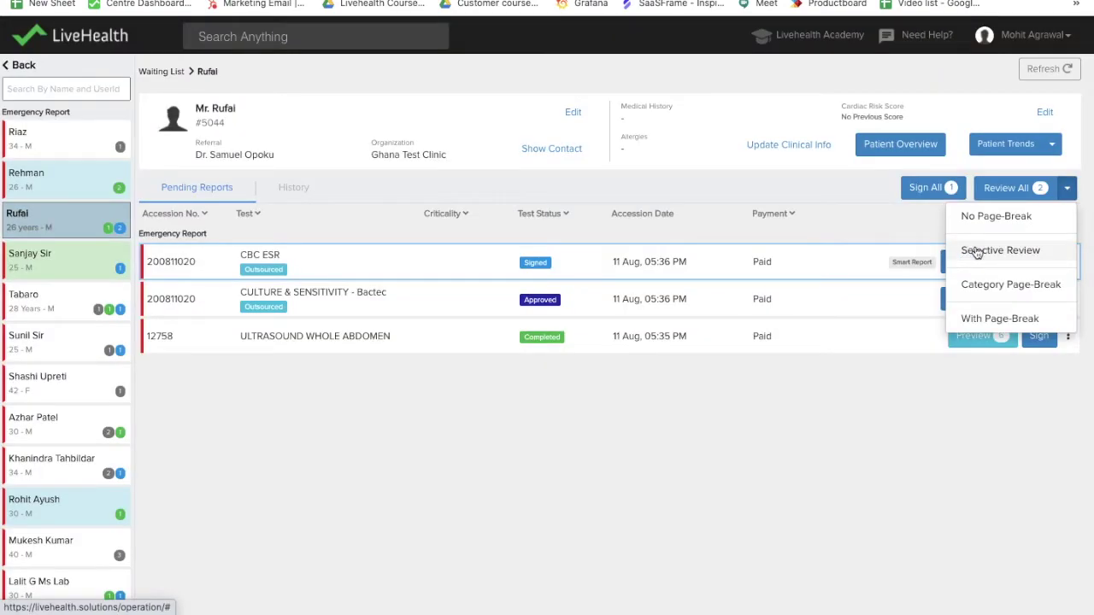
click(977, 252)
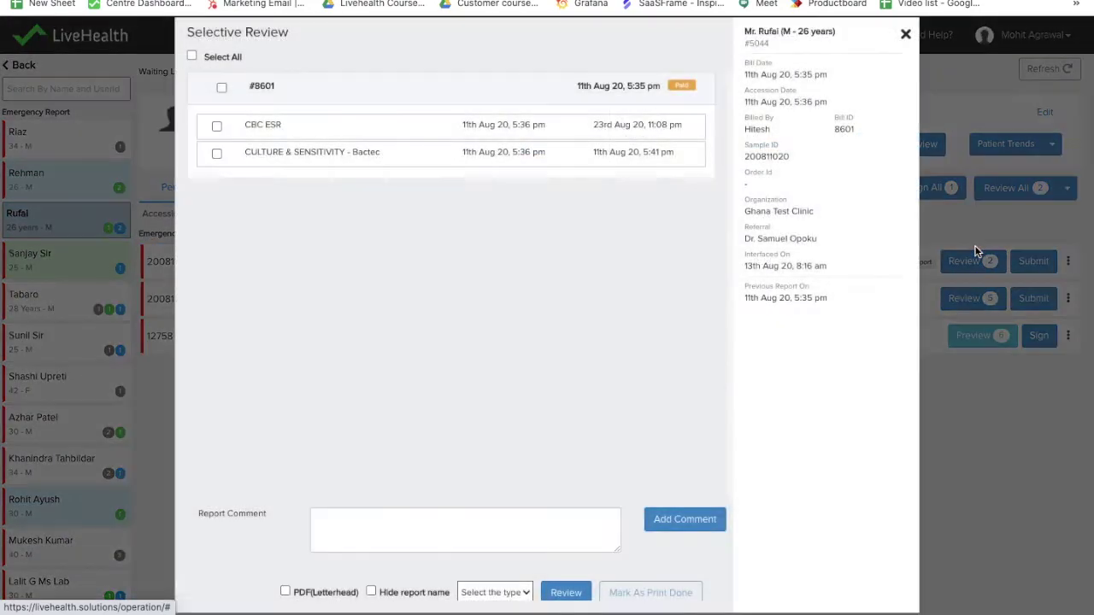
click(217, 126)
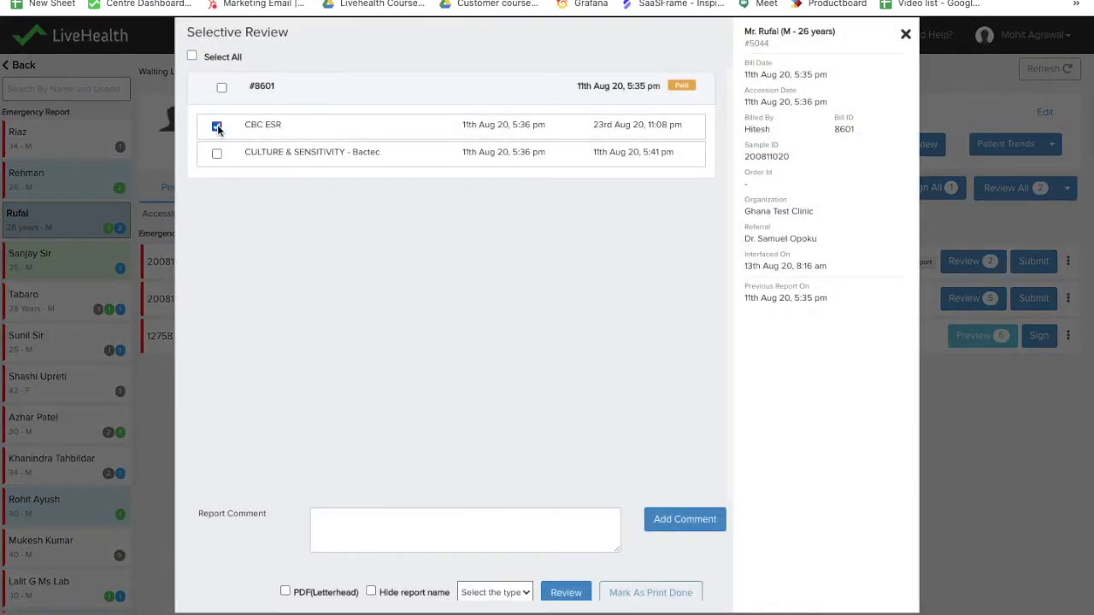
click(217, 153)
click(905, 34)
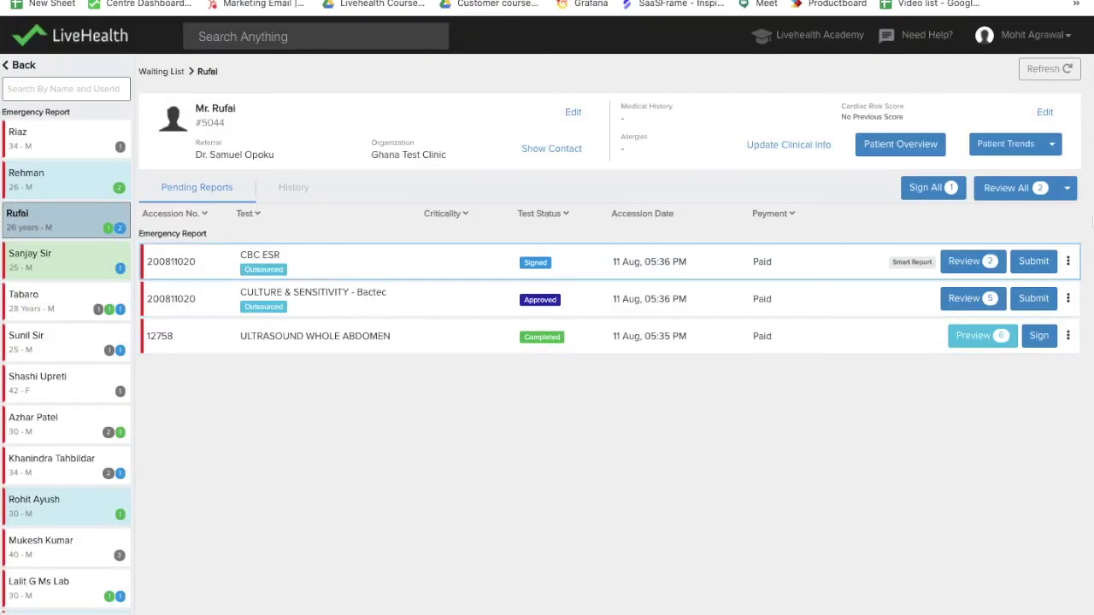
Step: Submit the signed CBC ESR report and check the delivery status of the same patient's reports in Archives
click(1034, 263)
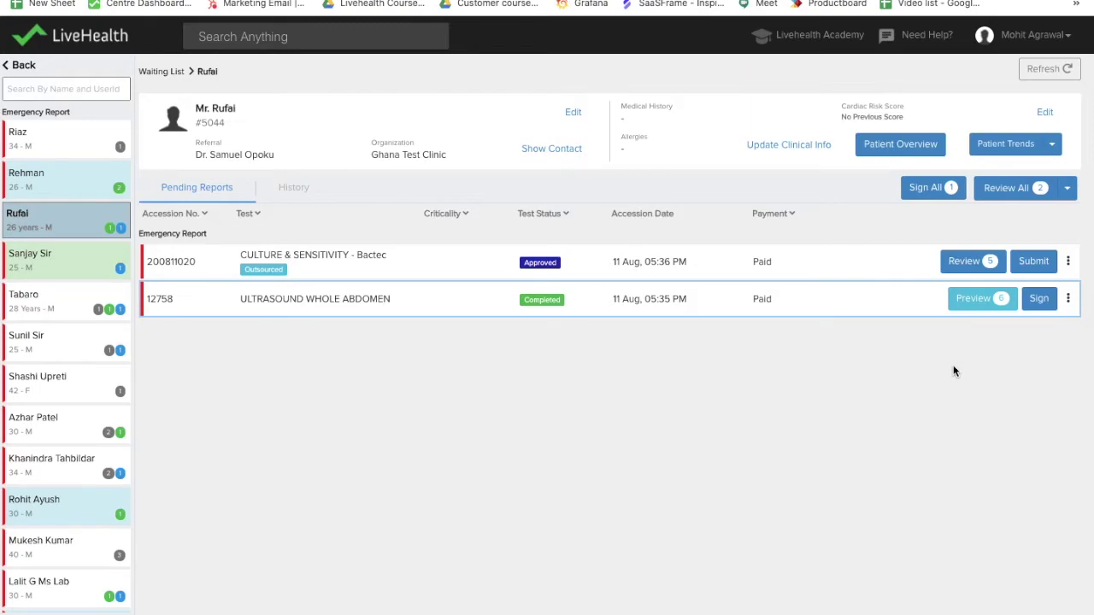
click(24, 65)
click(35, 422)
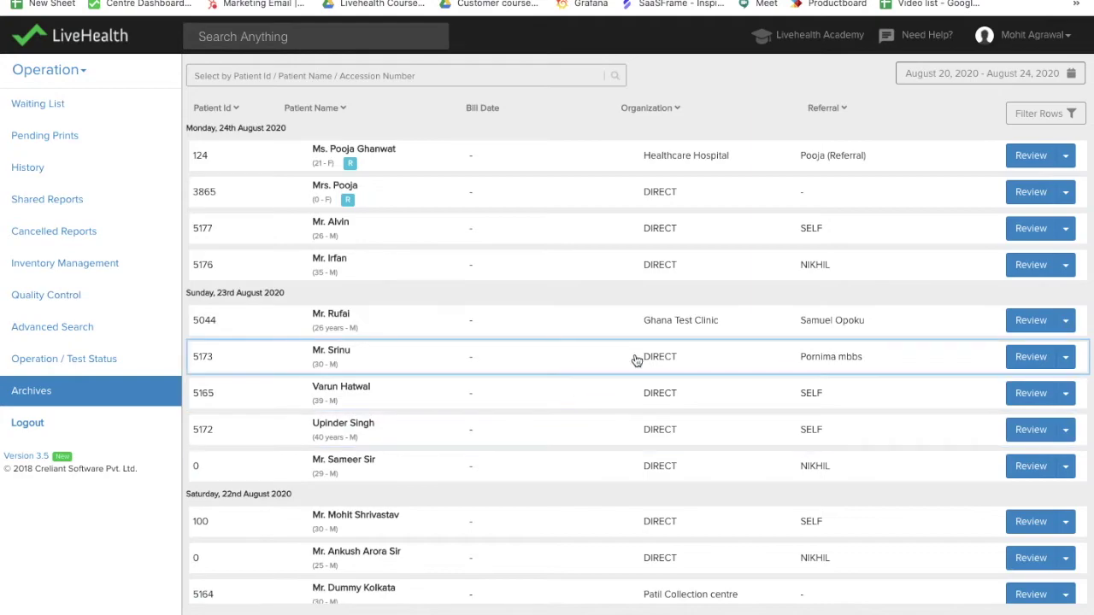
click(1025, 320)
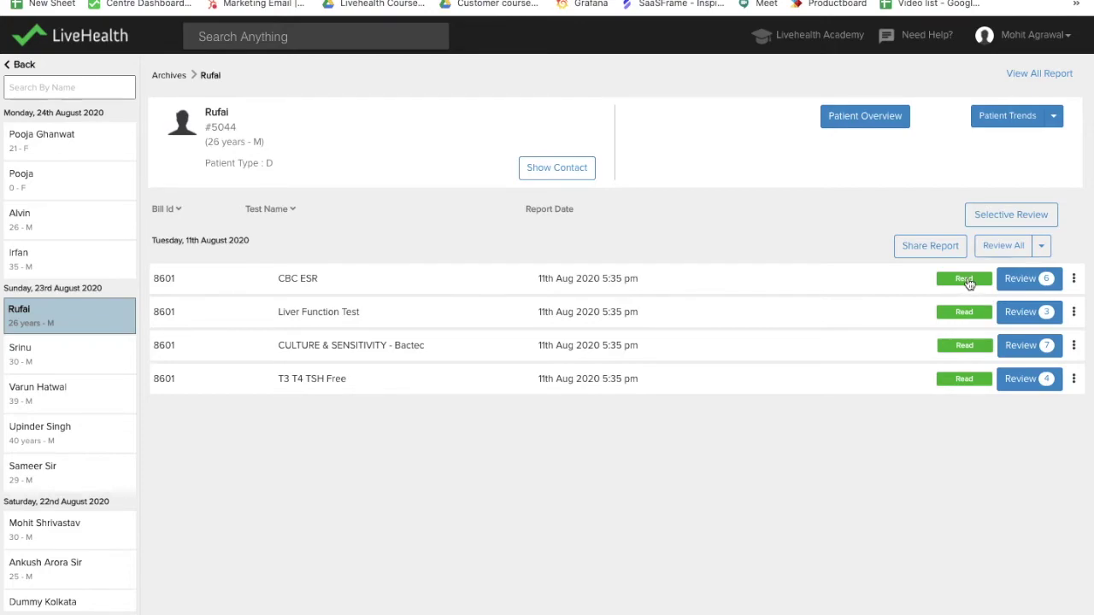
mouse_move(967, 283)
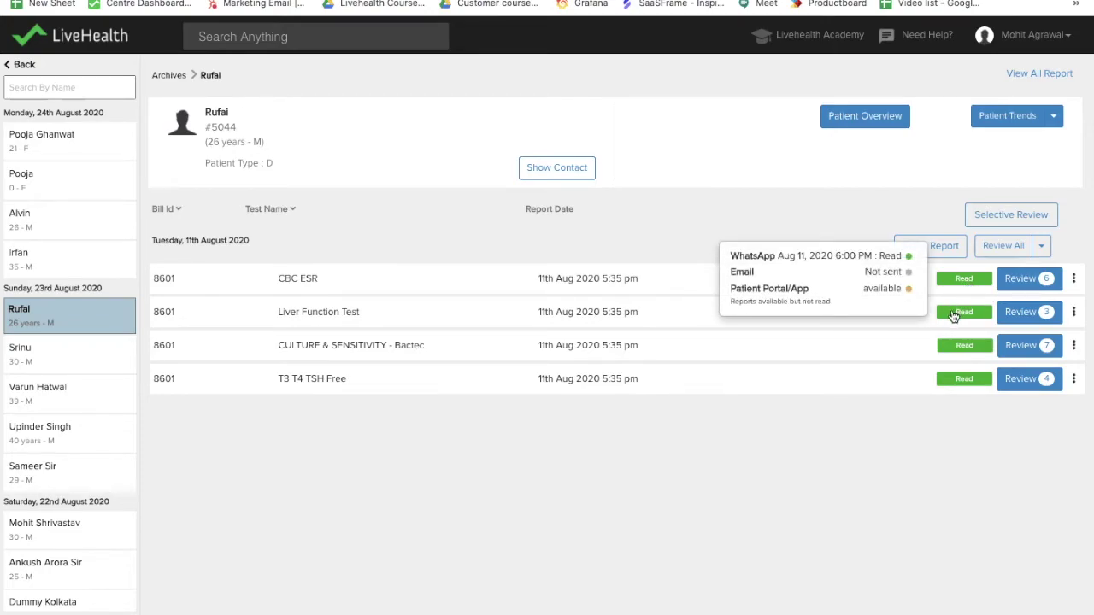
mouse_move(970, 302)
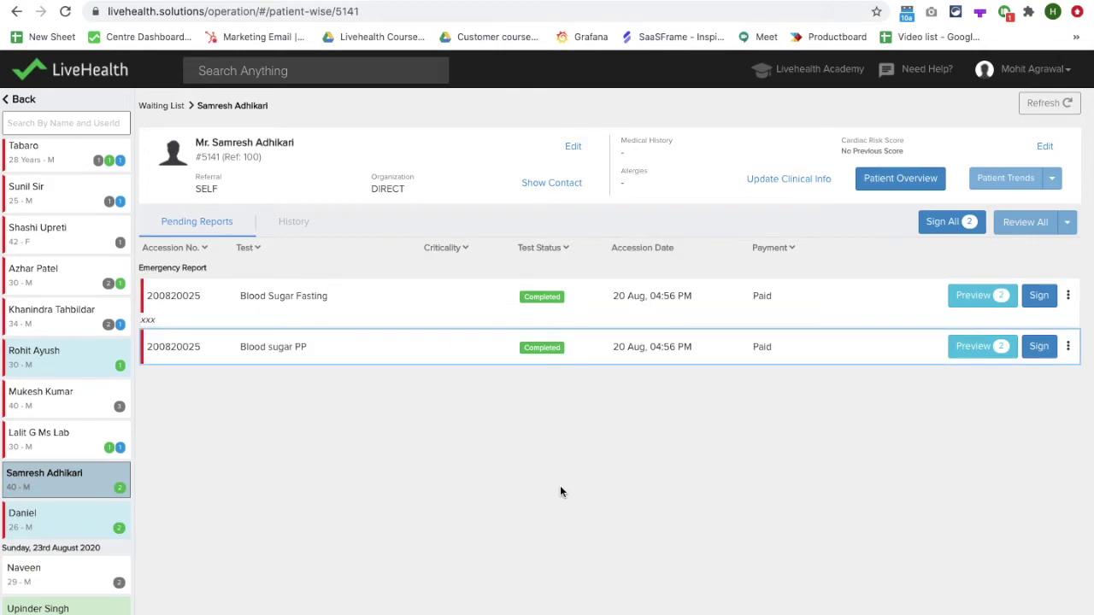
Step: Check the completed Blood Sugar Fasting report, close it, and redo the report with the instant comment "Result exceeding linearity"
click(647, 318)
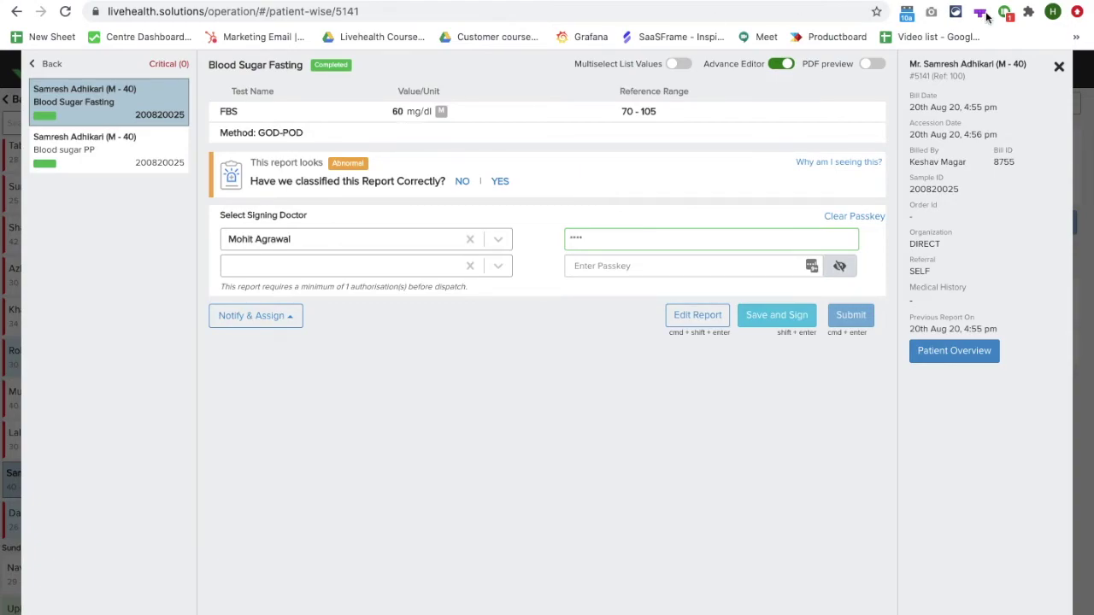
click(1059, 69)
click(1067, 295)
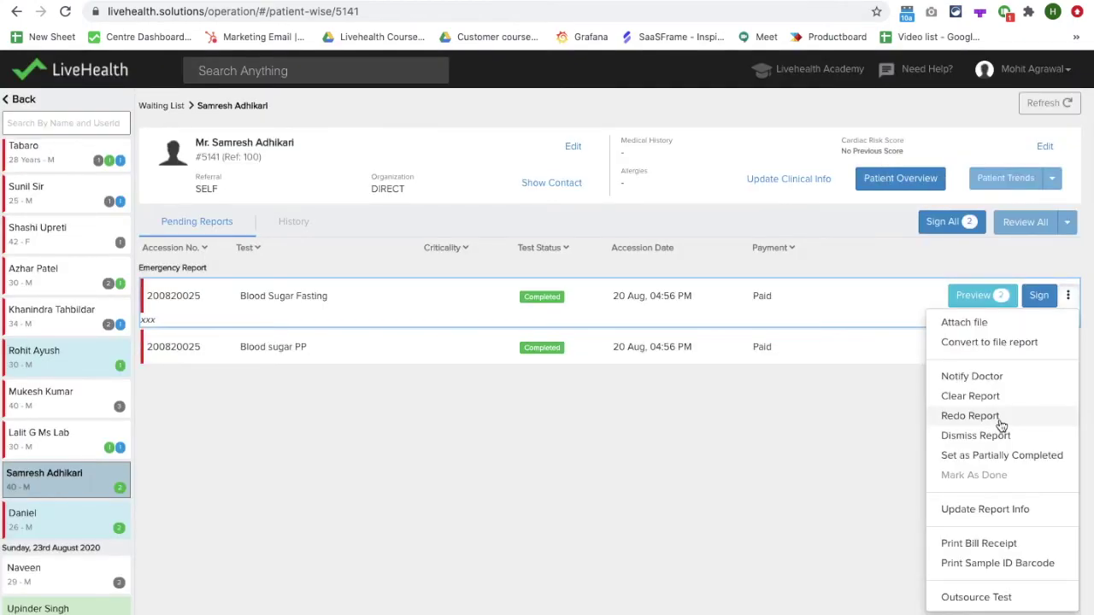
click(970, 416)
click(378, 229)
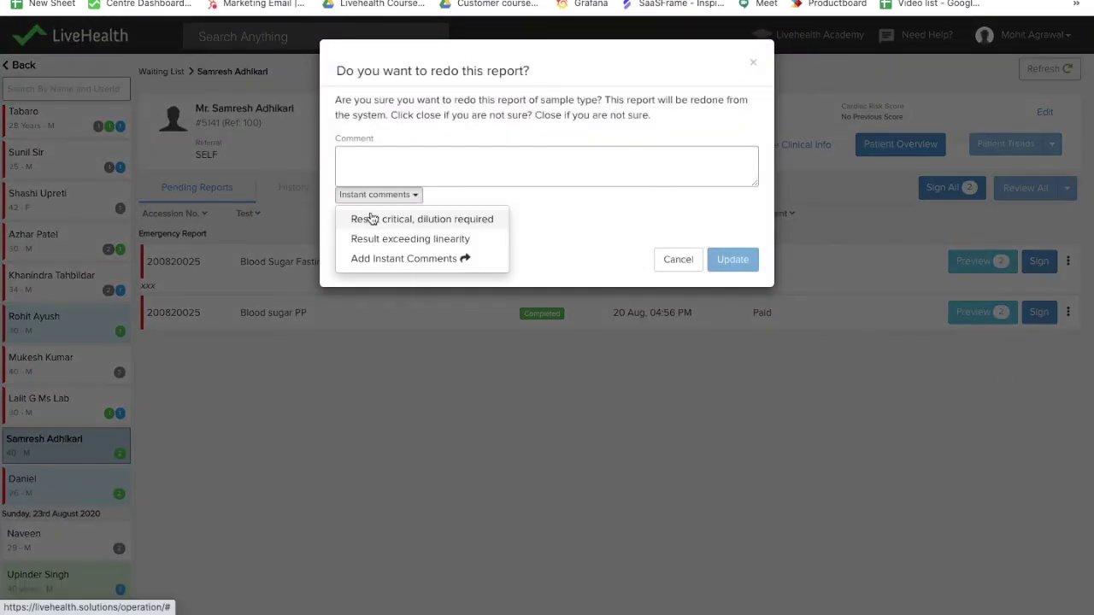
click(370, 239)
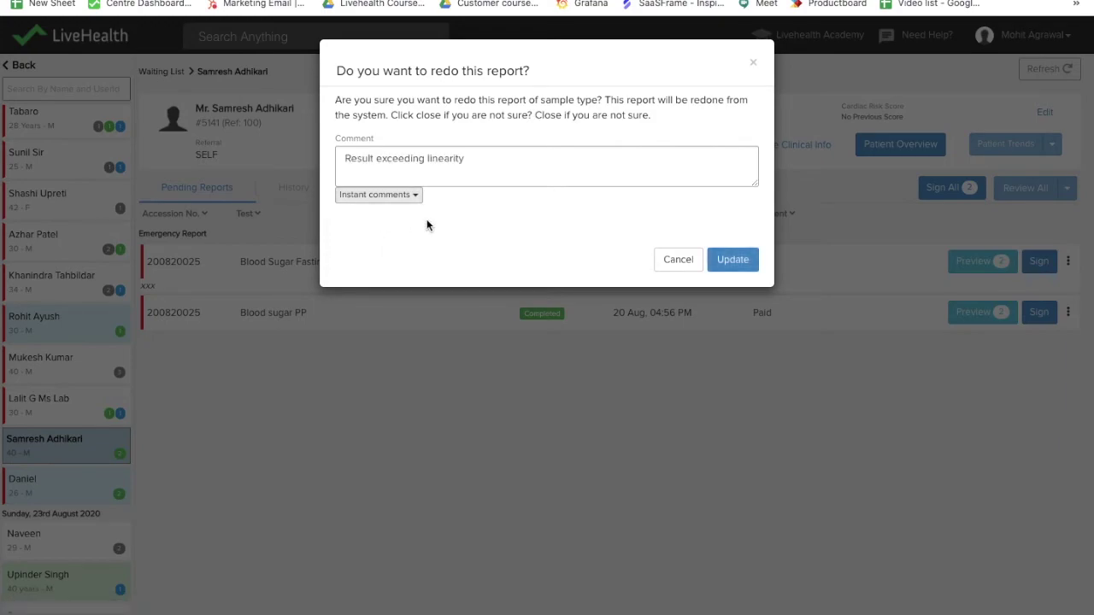
click(731, 270)
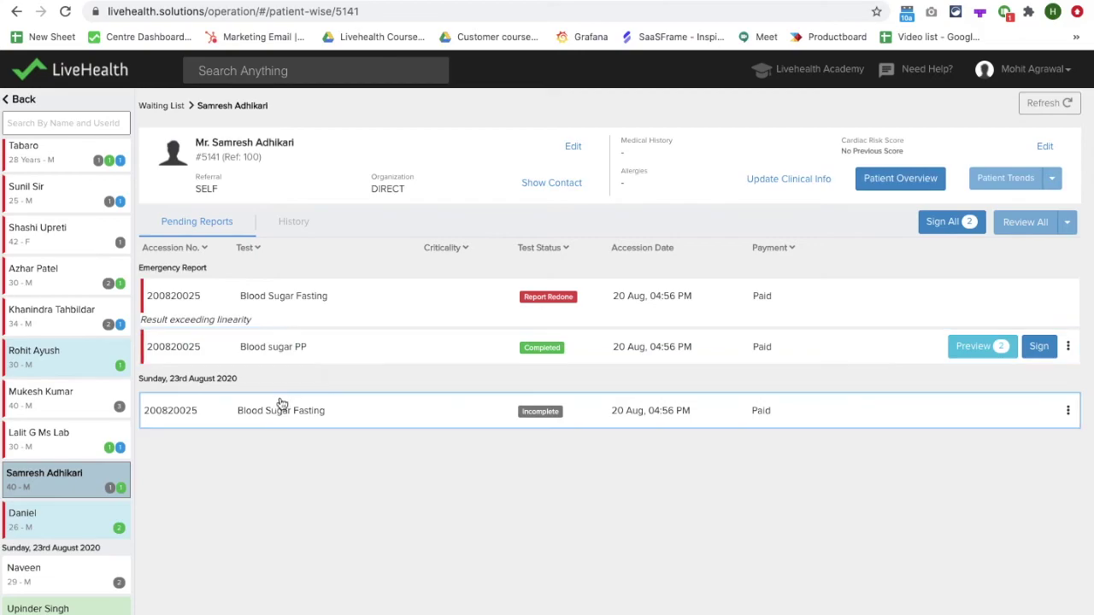
Step: Open the new incomplete Blood Sugar Fasting report, complete its FBS result, and save it
click(402, 414)
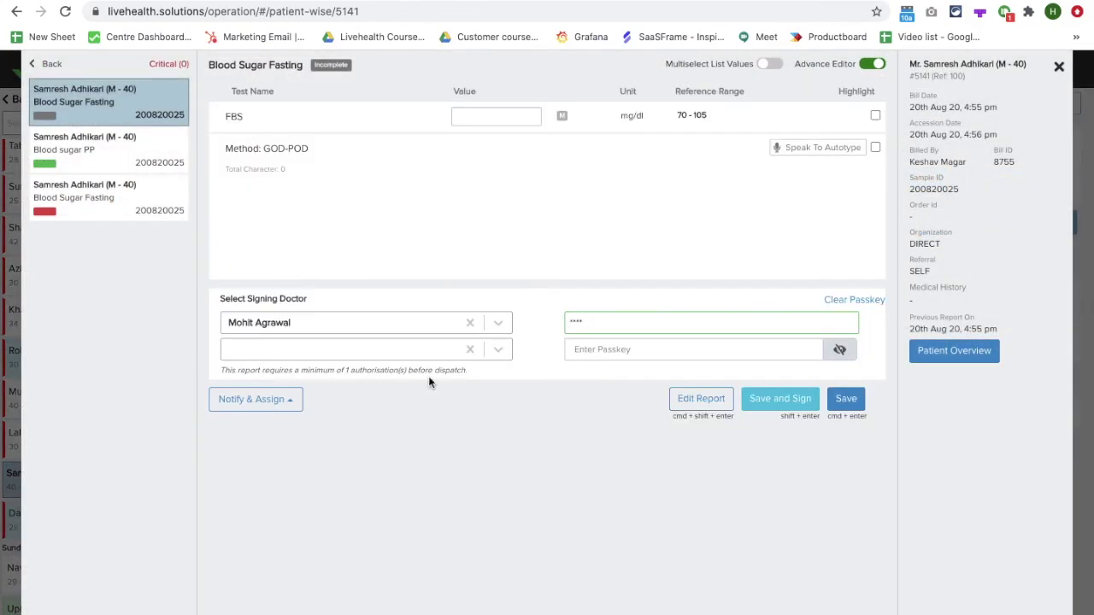
key(ctrl+s)
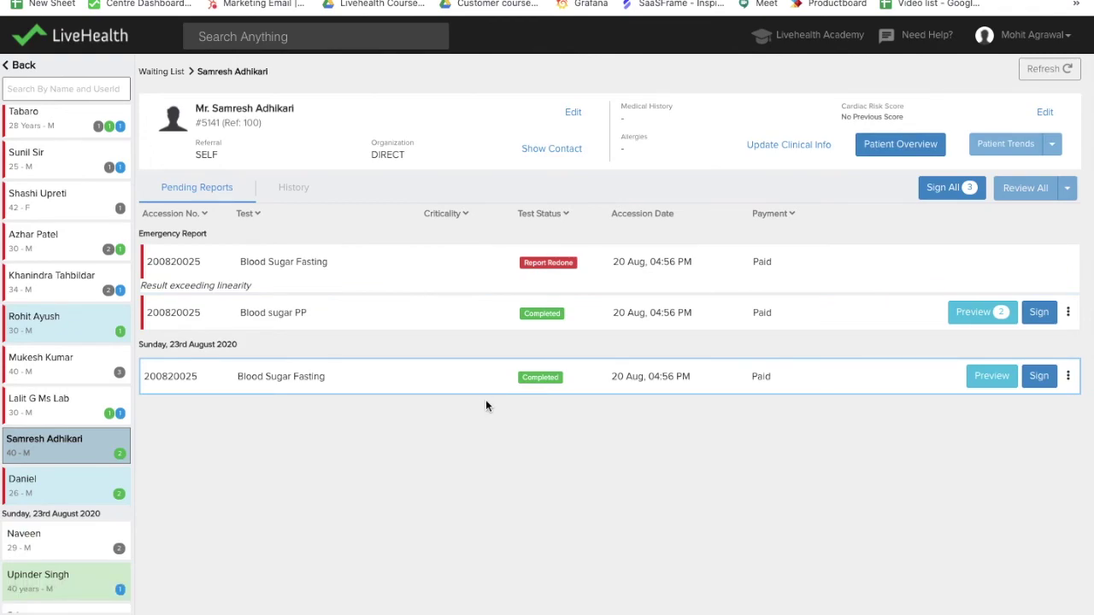
Step: Open the pending reports of the patient with the outsourced Lipid Profile and dismiss Haemogram(CBC) - Blood with the instant comment "Wrong selection"
click(57, 280)
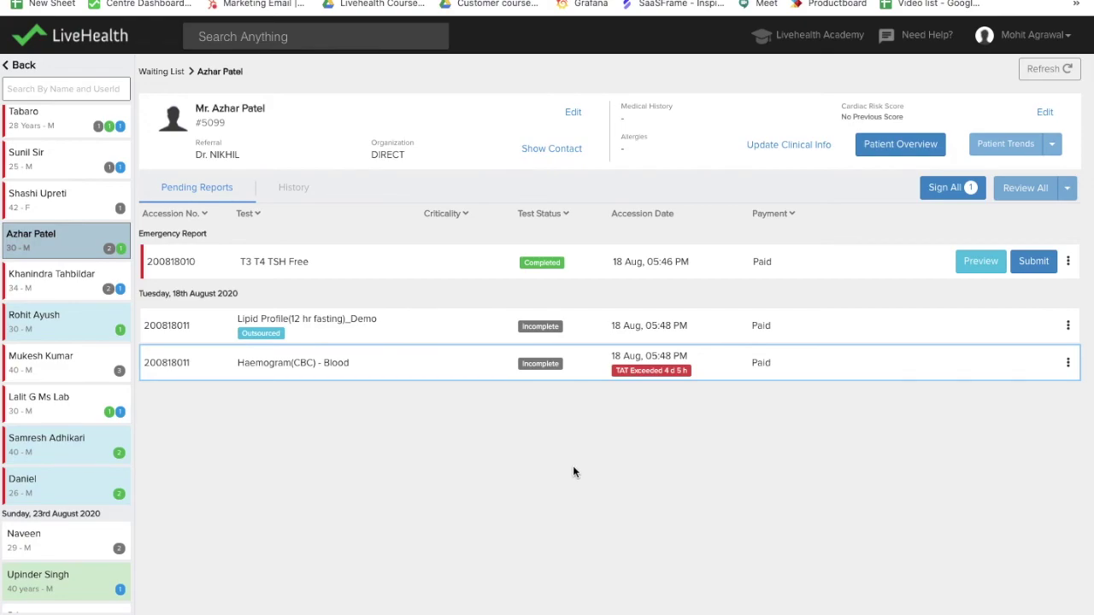
click(1067, 362)
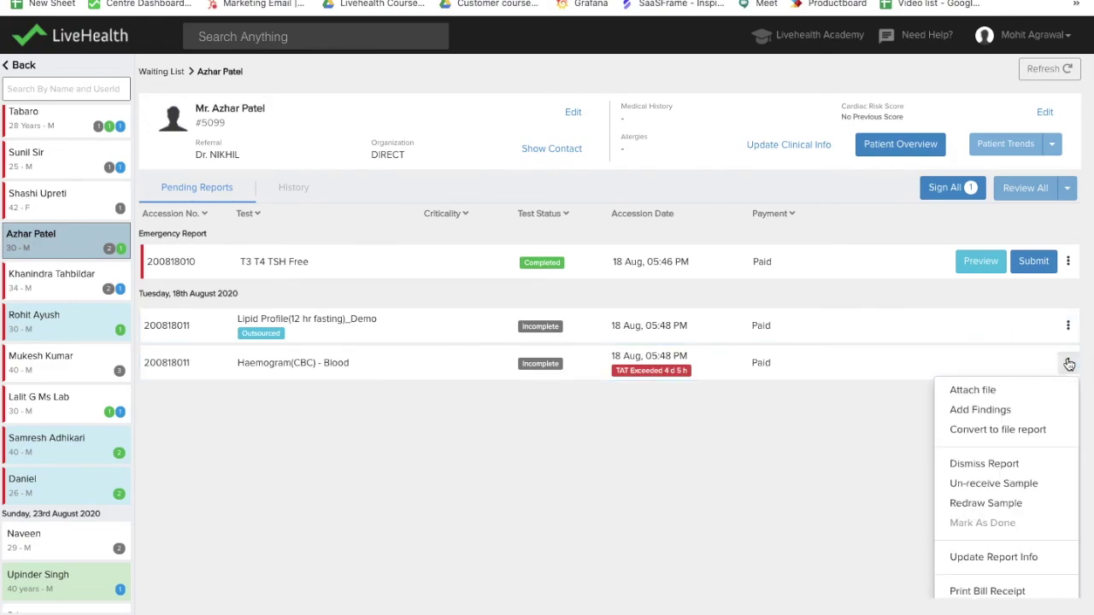
scroll(1039, 393, down, 1)
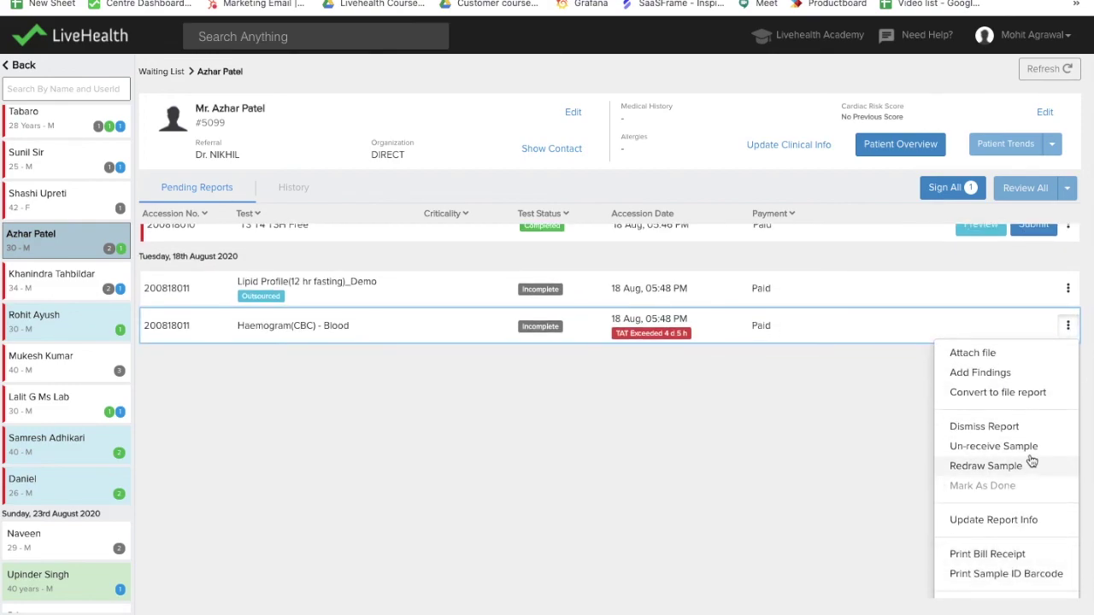
click(1009, 431)
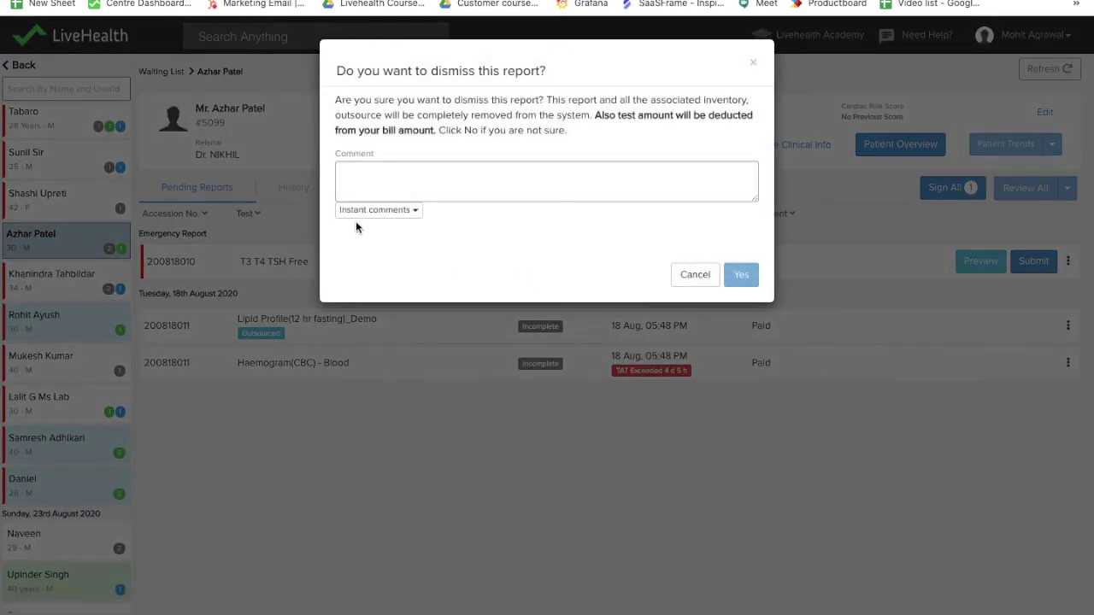
click(376, 211)
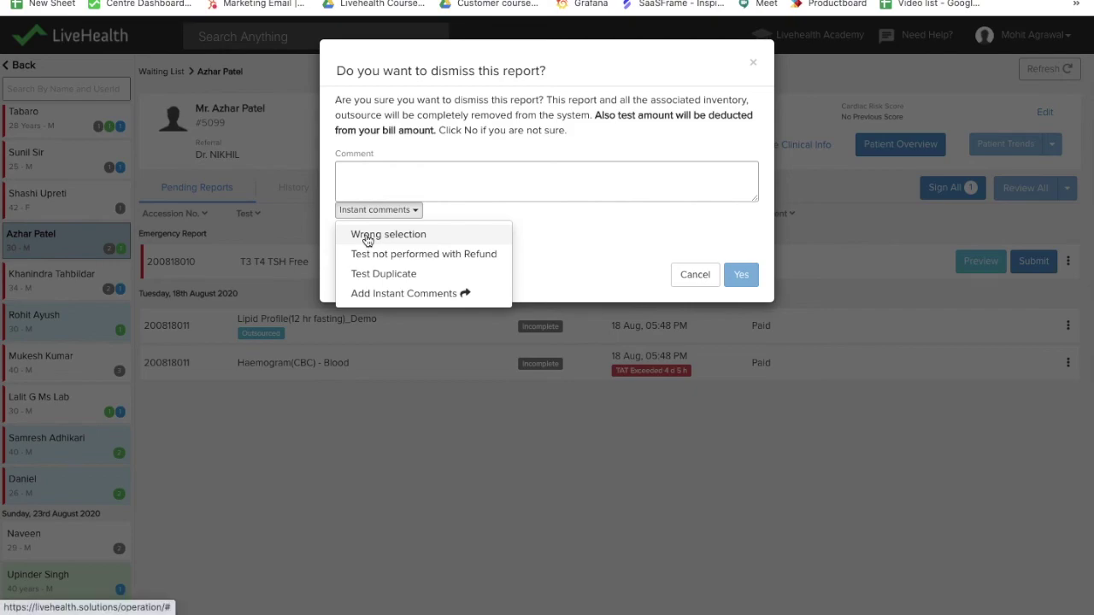
click(368, 238)
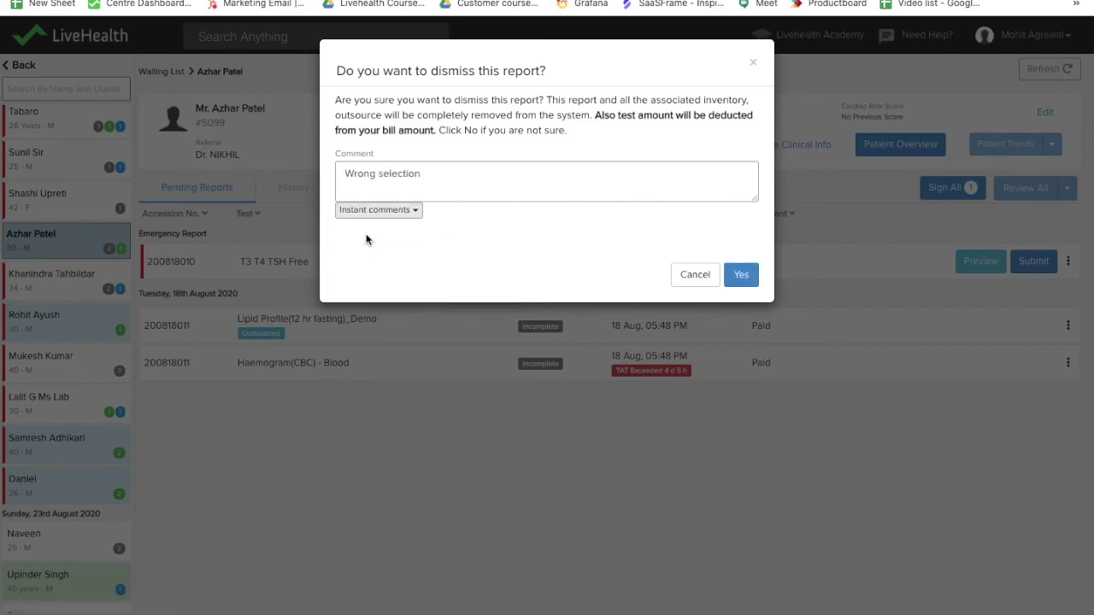
click(741, 275)
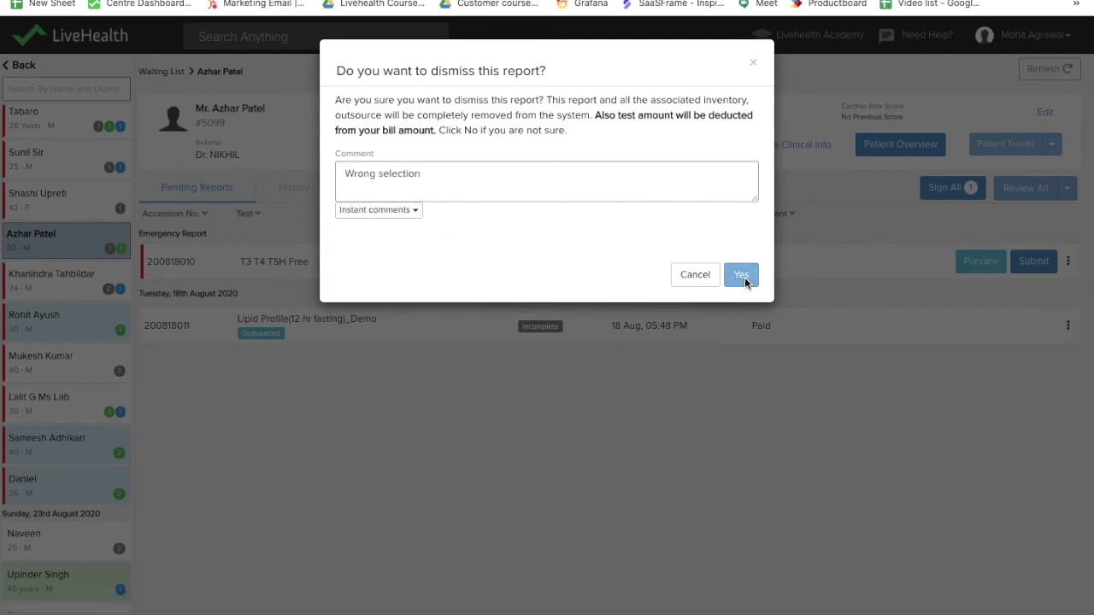